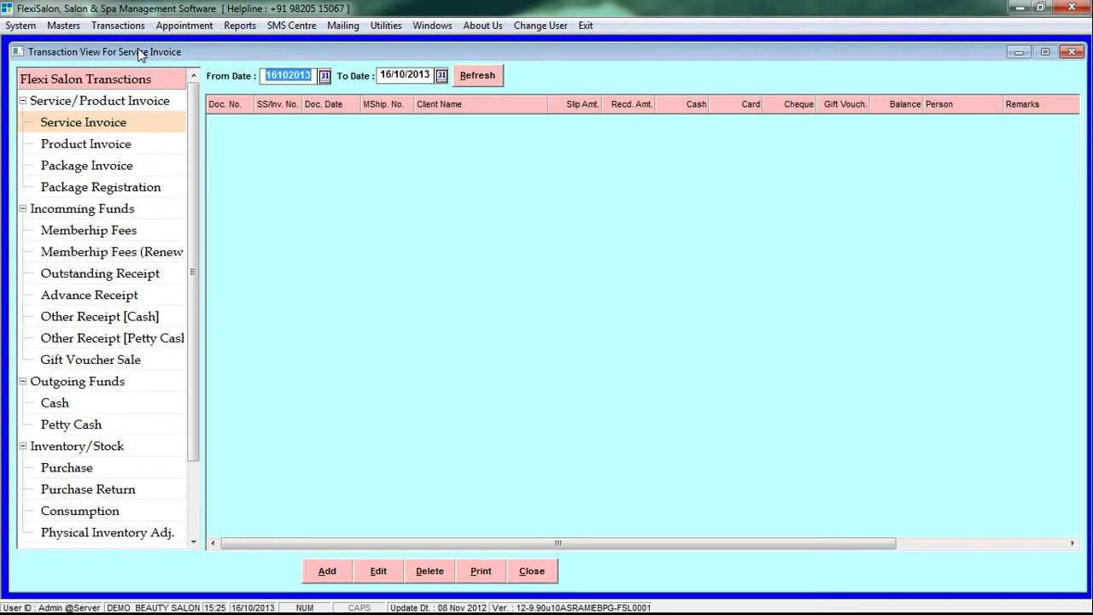
Start a new service invoice and choose the second client found by searching for names starting with "aa"
{"action": "left_click", "coordinate": [110, 129]}
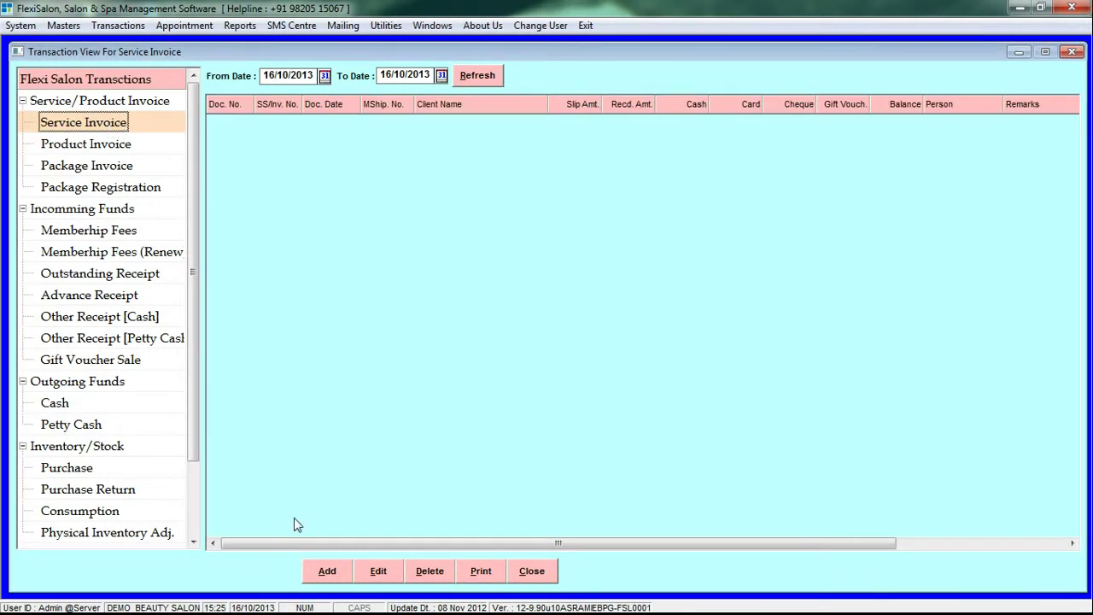
{"action": "left_click", "coordinate": [321, 578]}
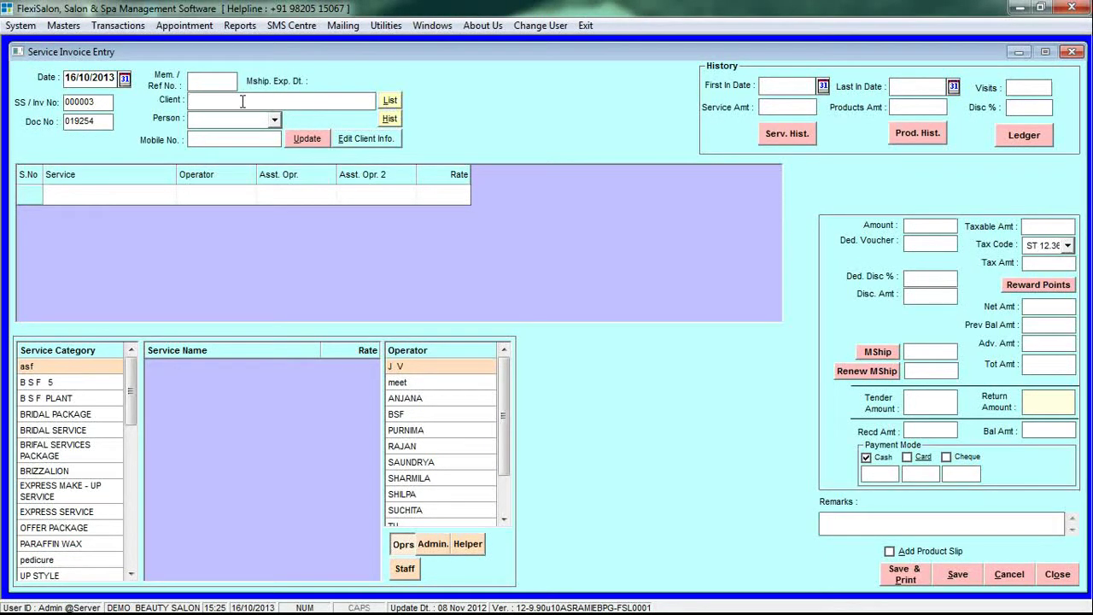
{"action": "type", "text": "a"}
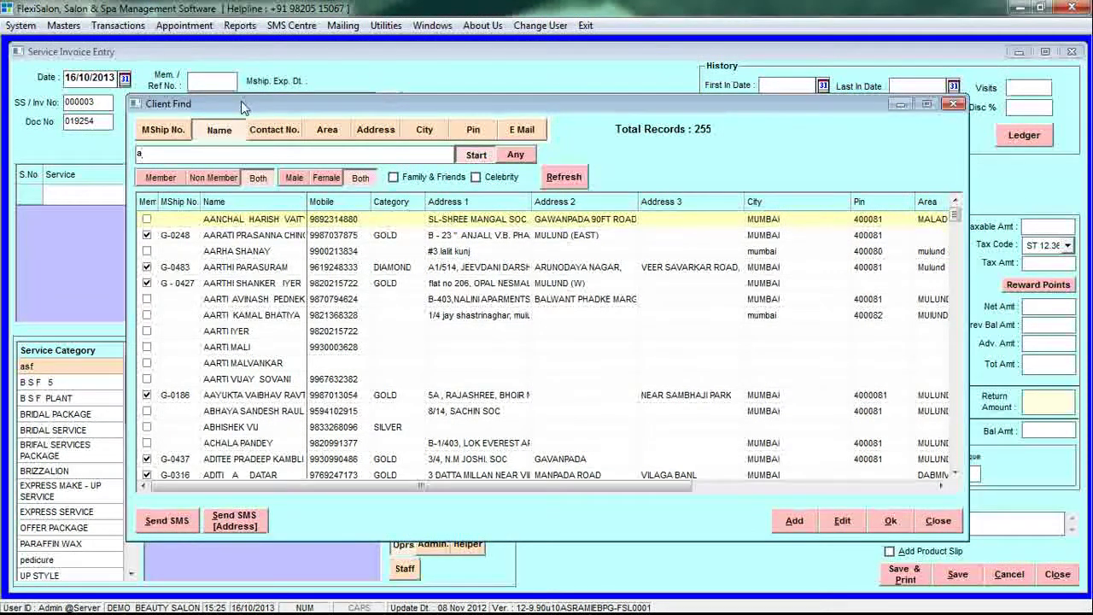
{"action": "type", "text": "a"}
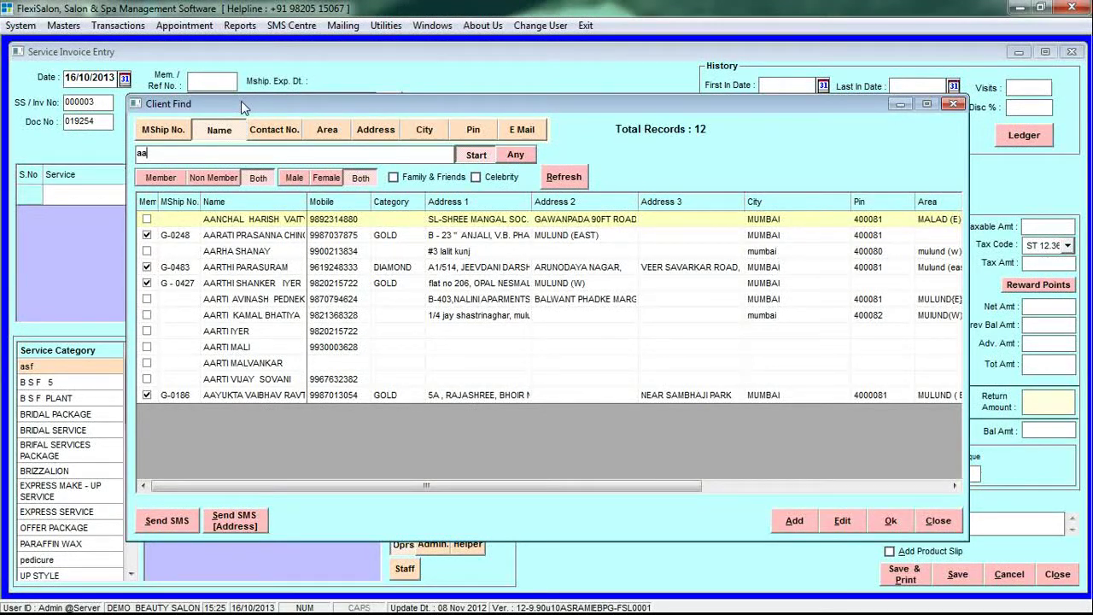
{"action": "double_click", "coordinate": [254, 237]}
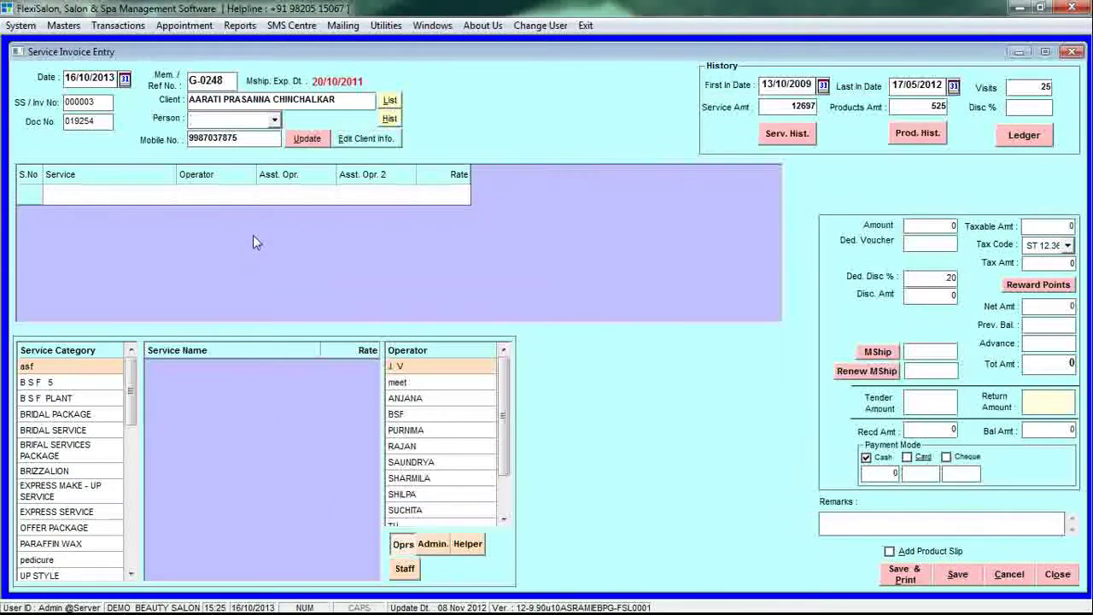
Add the "ped" service from the pedicure category to the first invoice line and assign the third listed operator
{"action": "left_click", "coordinate": [147, 197]}
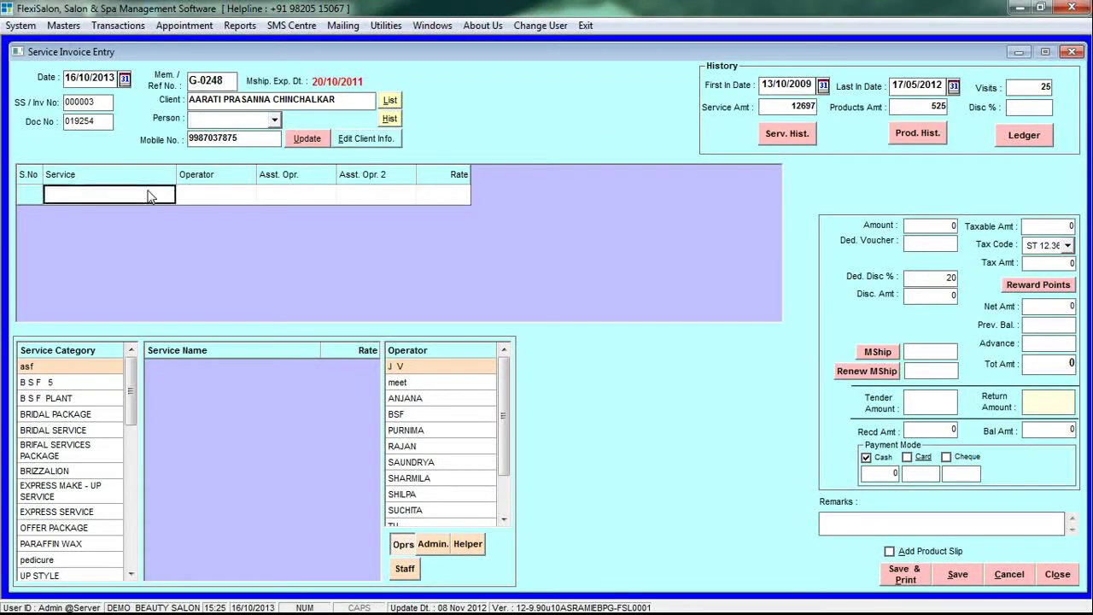
{"action": "left_click", "coordinate": [77, 529]}
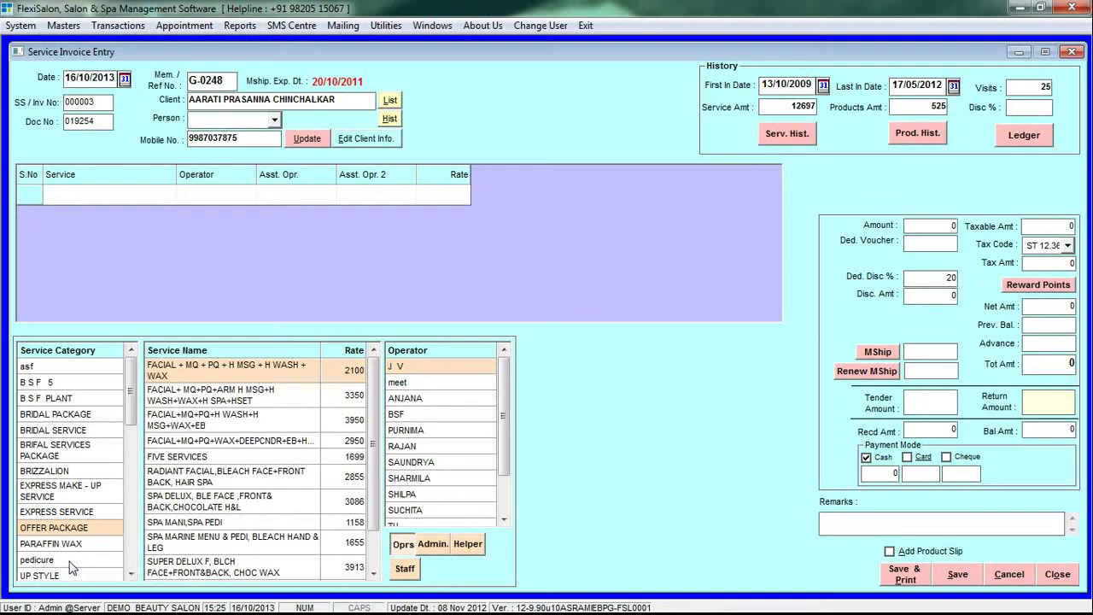
{"action": "left_click", "coordinate": [72, 564]}
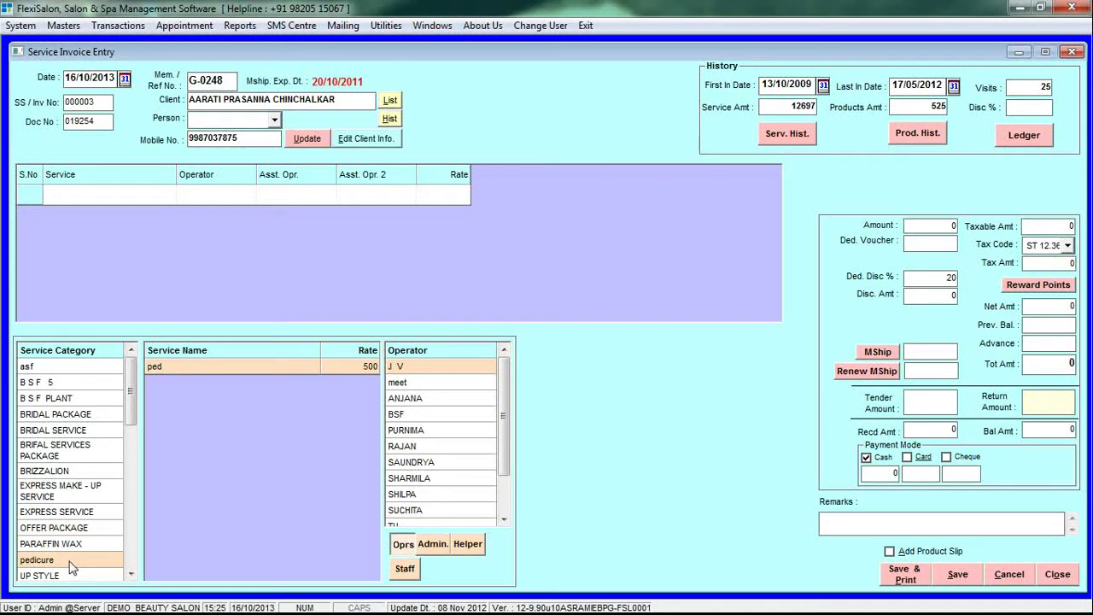
{"action": "double_click", "coordinate": [188, 369]}
{"action": "left_click", "coordinate": [218, 194]}
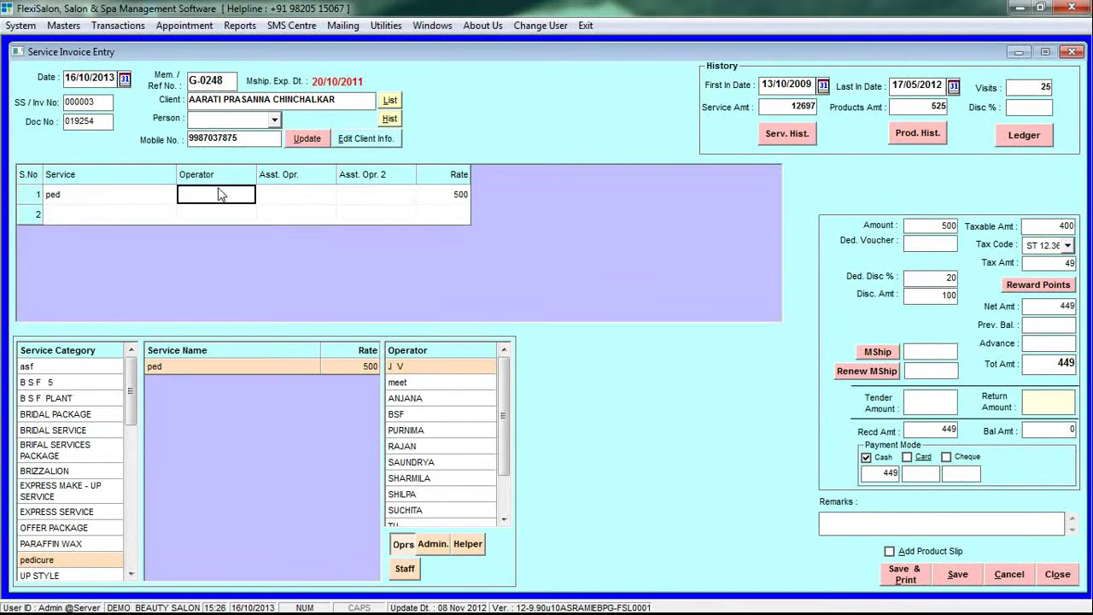
{"action": "double_click", "coordinate": [425, 401]}
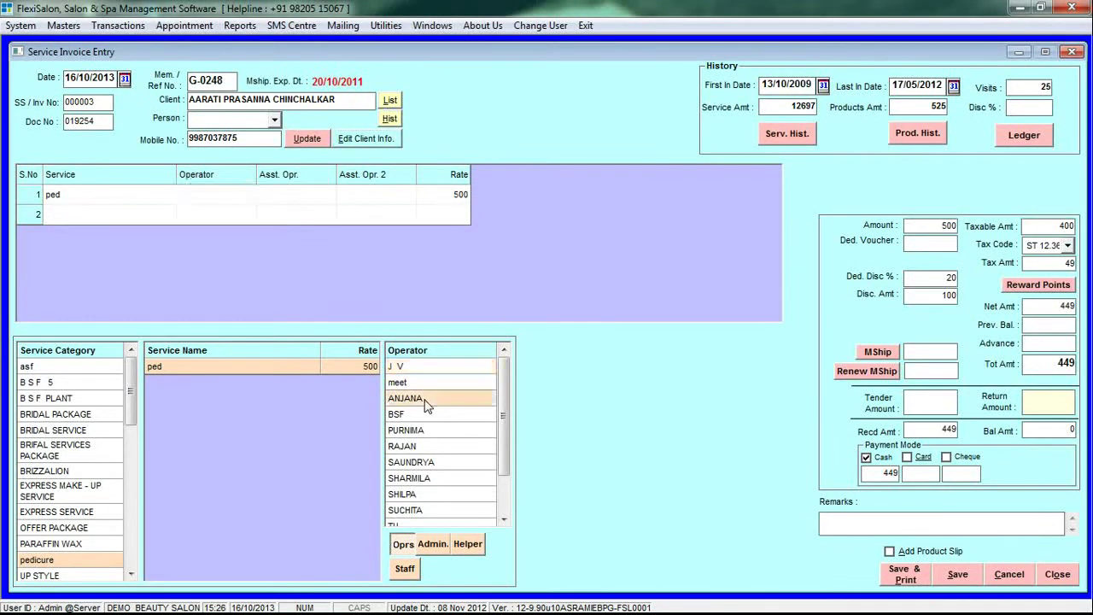
Add CROWN HAIR LINE ONLY from COLORS WOMEN on line 2, with the fifth listed operator and the third as assistant operator
{"action": "left_click", "coordinate": [153, 218]}
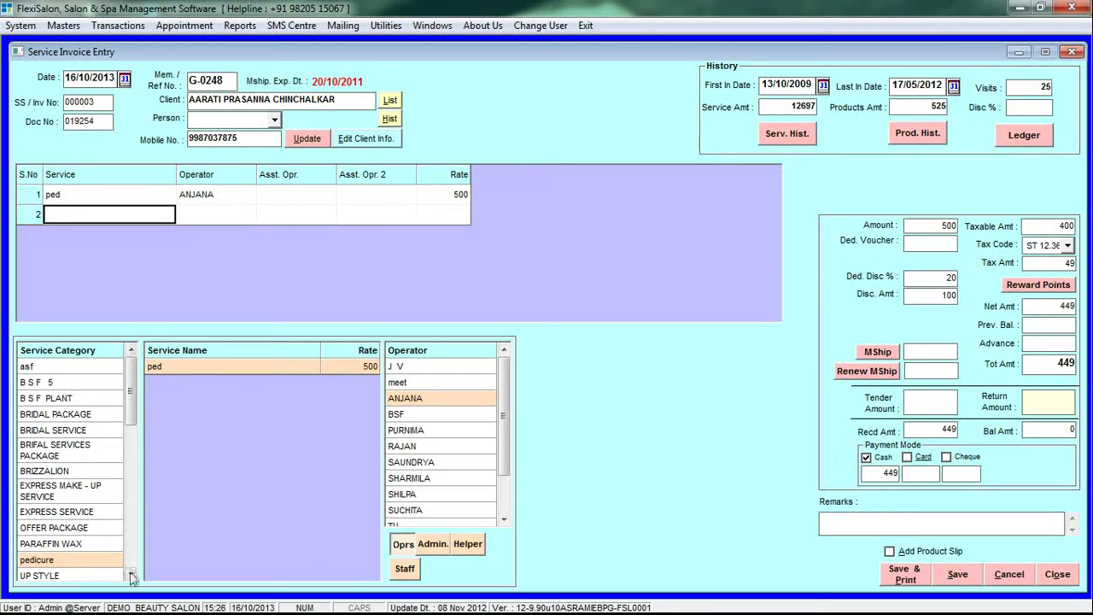
{"action": "left_click_drag", "start_coordinate": [132, 574], "coordinate": [132, 577]}
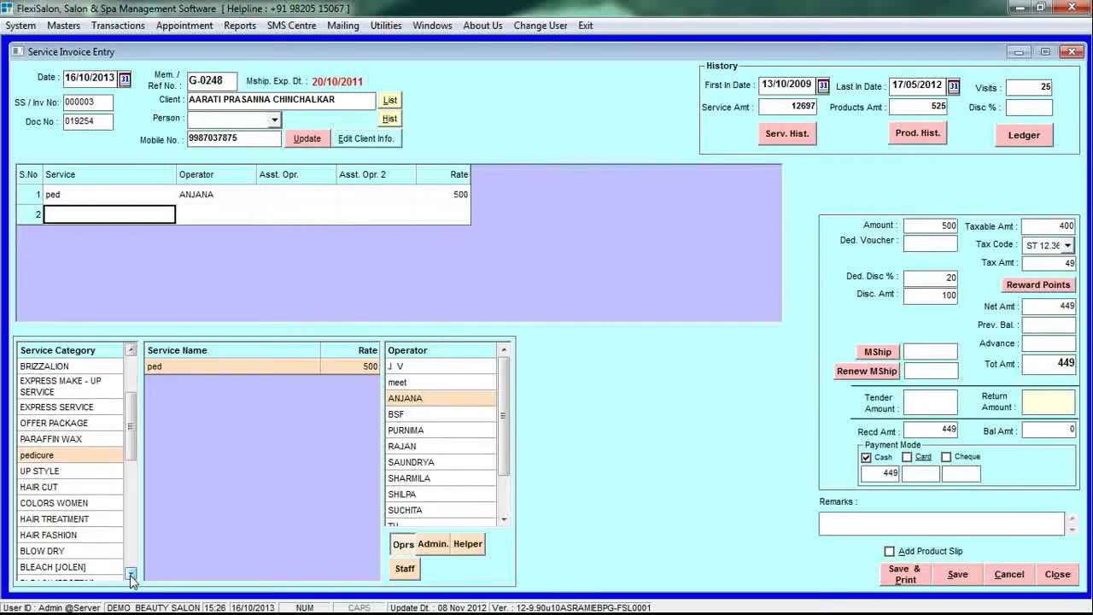
{"action": "left_click", "coordinate": [76, 503]}
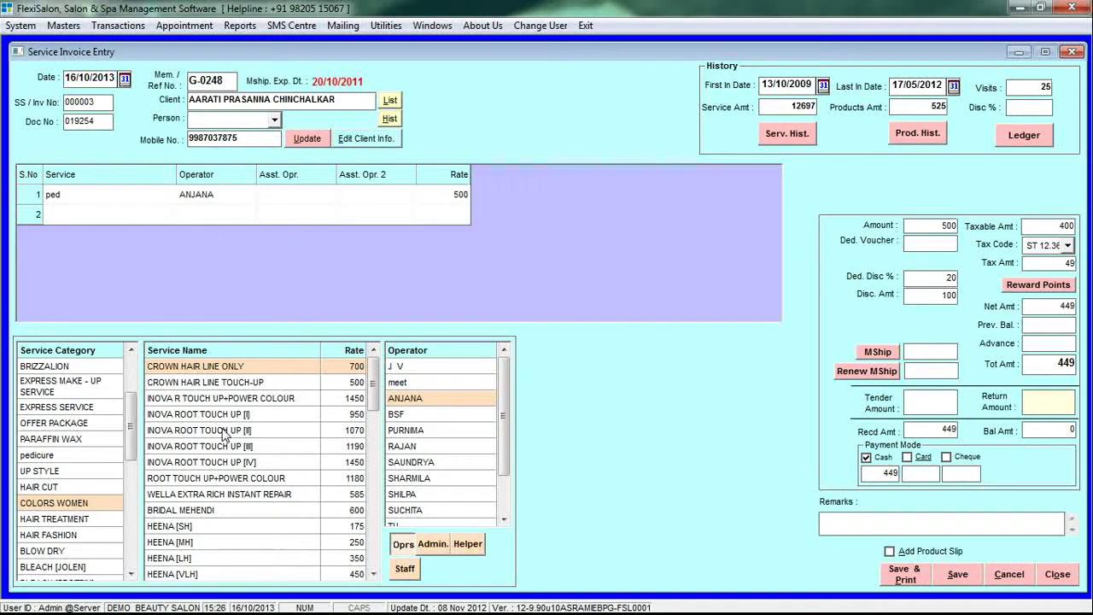
{"action": "double_click", "coordinate": [229, 369]}
{"action": "left_click", "coordinate": [215, 219]}
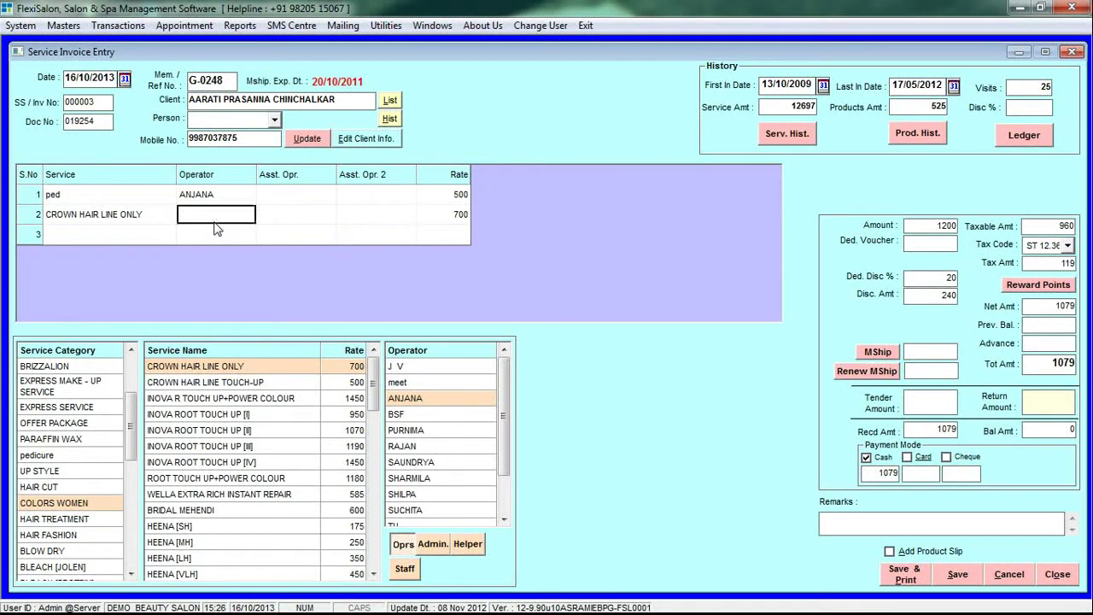
{"action": "double_click", "coordinate": [421, 432]}
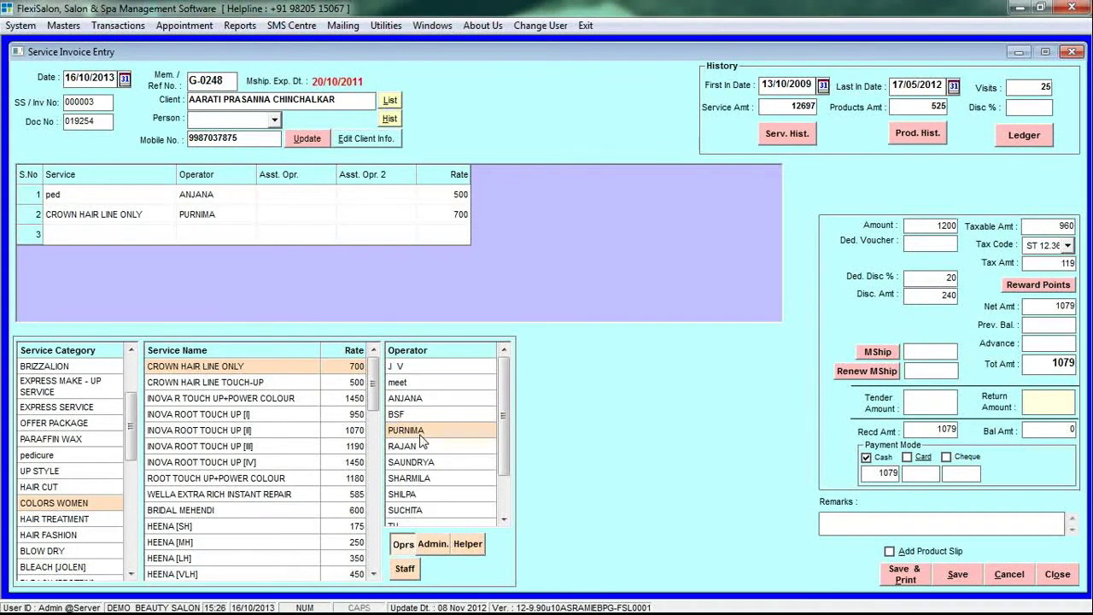
{"action": "left_click", "coordinate": [297, 214]}
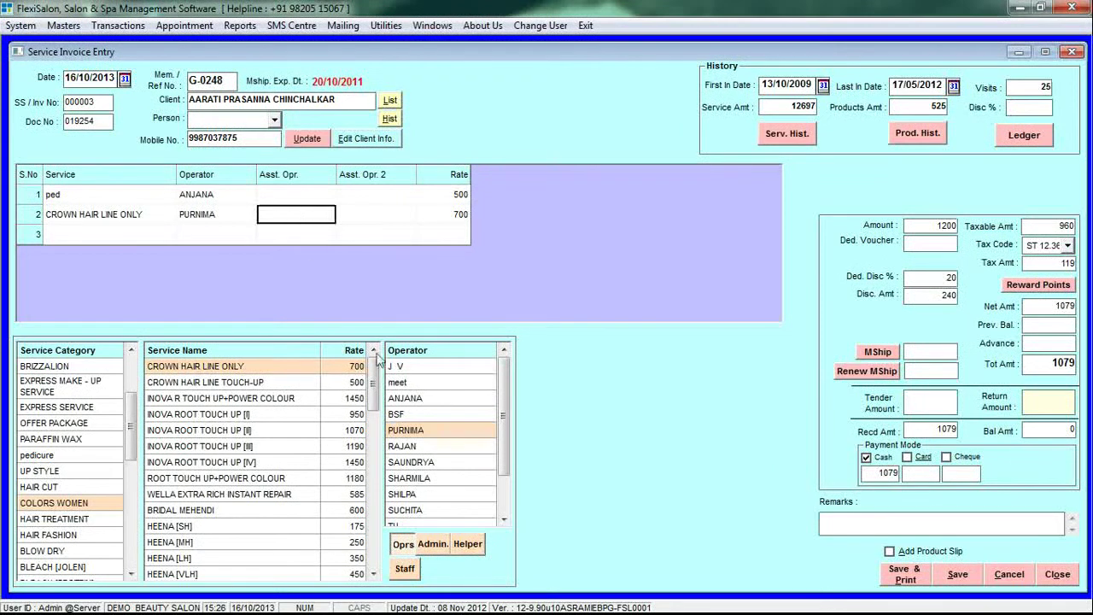
{"action": "double_click", "coordinate": [407, 399]}
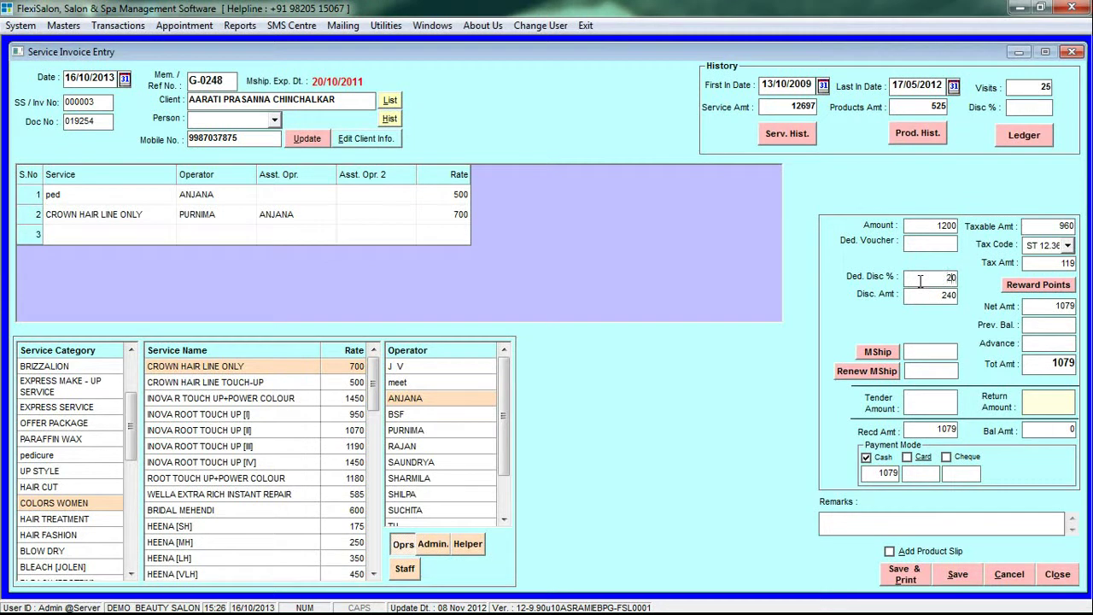
Clear the invoice's deductible discount percentage and change the tax code to NT
{"action": "key", "text": "BackSpace"}
{"action": "key", "text": "BackSpace"}
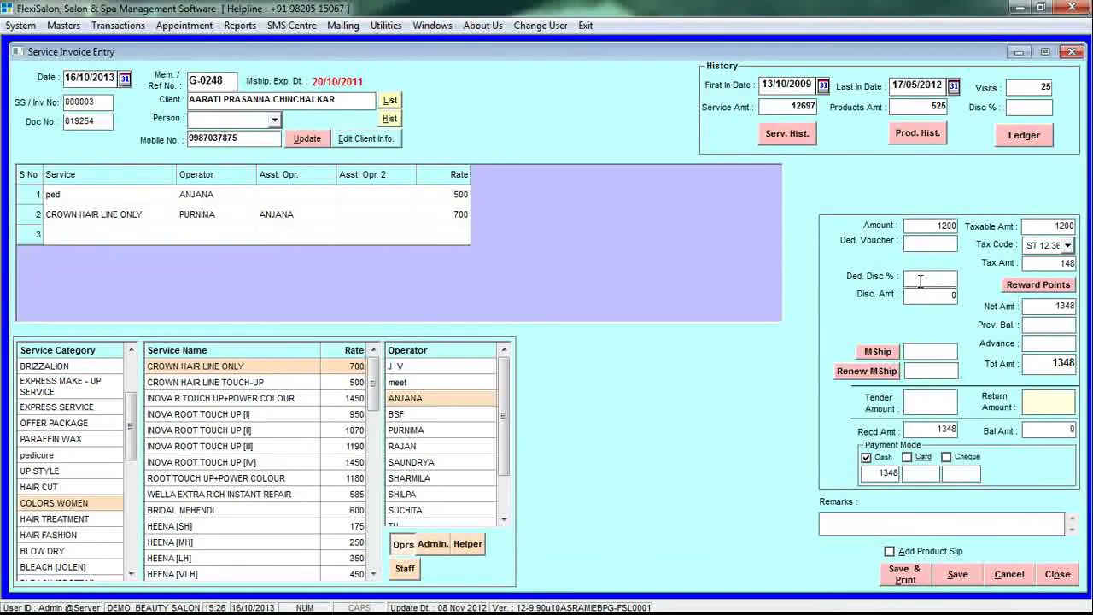
{"action": "left_click", "coordinate": [1068, 246]}
{"action": "left_click", "coordinate": [1049, 262]}
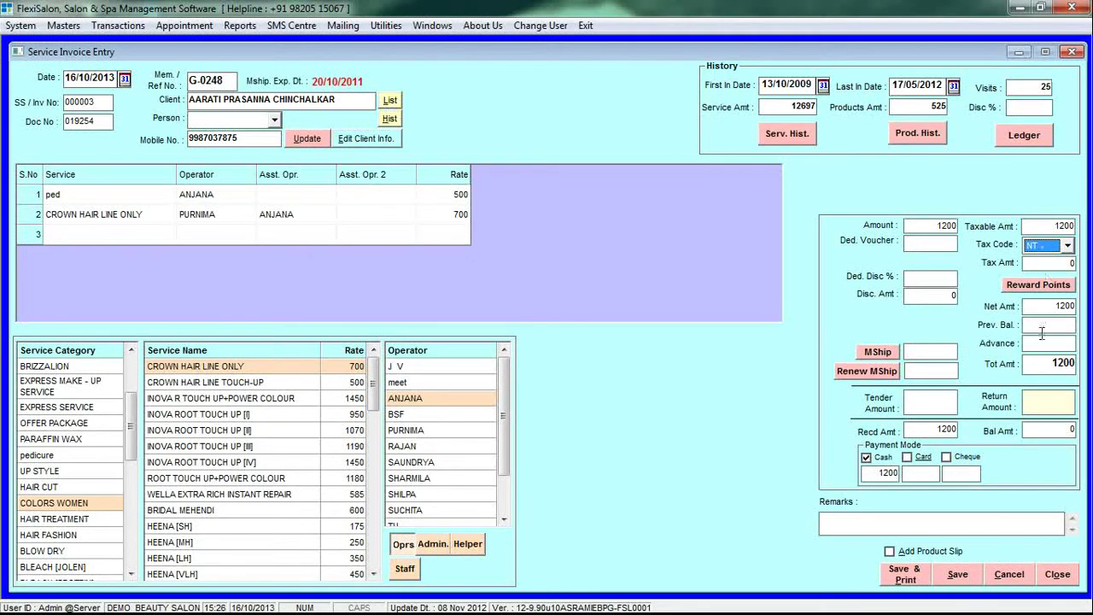
Enter a tender amount of 1500 and record the payment as 1200 by HDFC credit card only, with cash deselected
{"action": "left_click", "coordinate": [929, 404]}
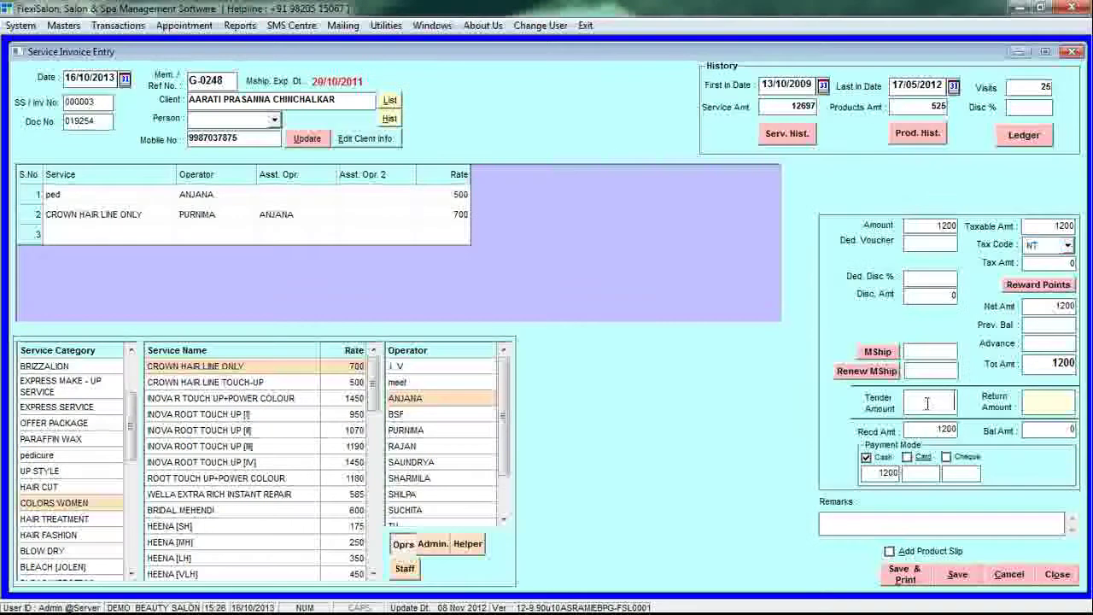
{"action": "type", "text": "1500"}
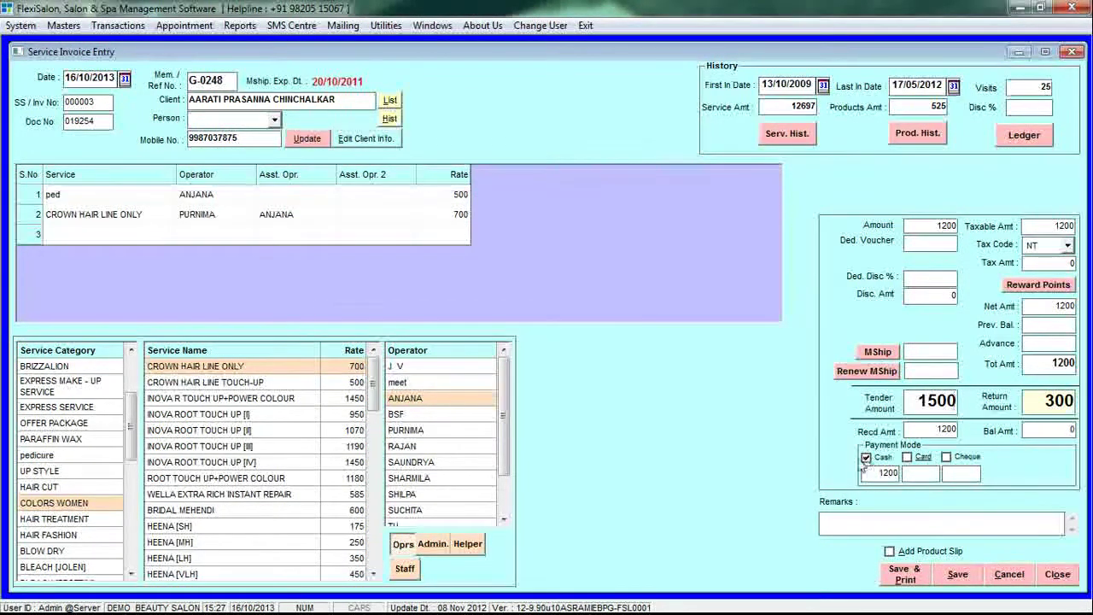
{"action": "left_click", "coordinate": [907, 458]}
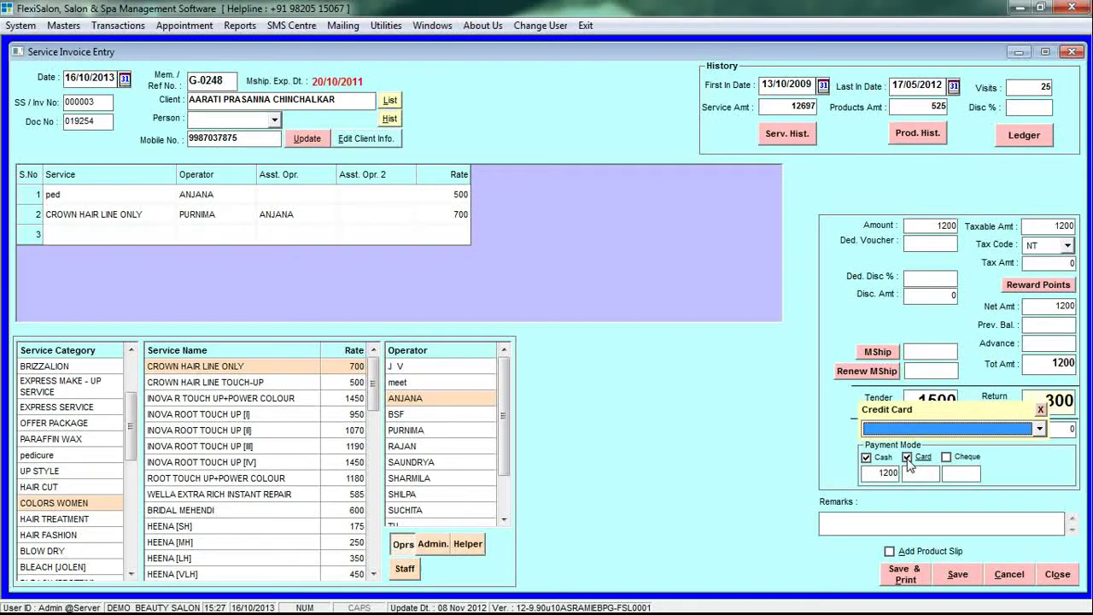
{"action": "left_click", "coordinate": [1039, 428]}
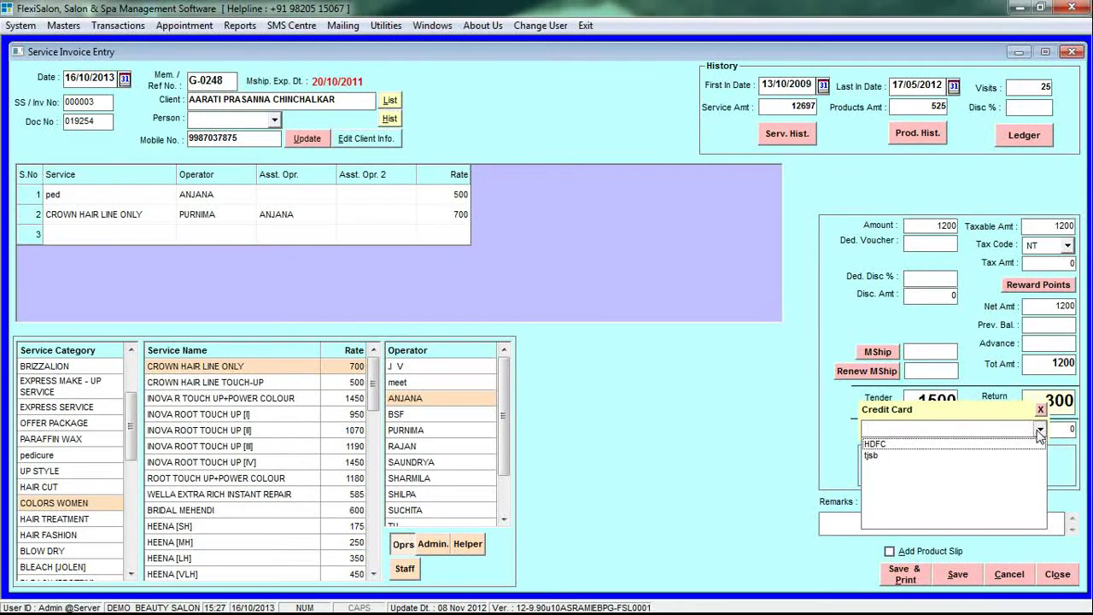
{"action": "left_click", "coordinate": [989, 444]}
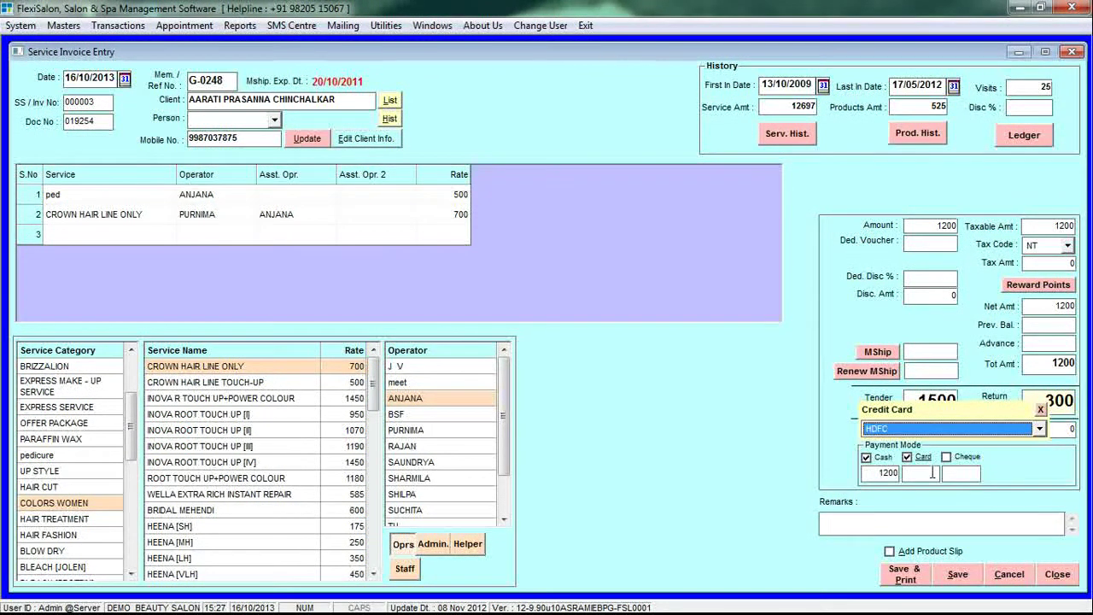
{"action": "left_click", "coordinate": [897, 474]}
{"action": "left_click", "coordinate": [867, 458]}
{"action": "left_click", "coordinate": [867, 458]}
{"action": "left_click", "coordinate": [915, 473]}
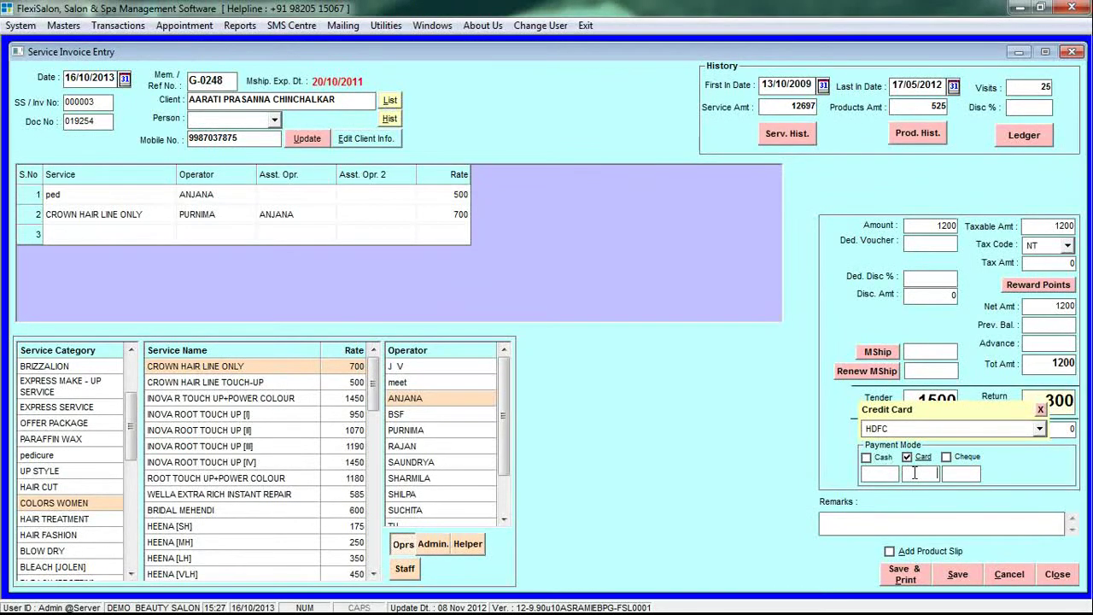
{"action": "type", "text": "1200"}
Examine the client's service history report, then close the preview
{"action": "left_click", "coordinate": [788, 137]}
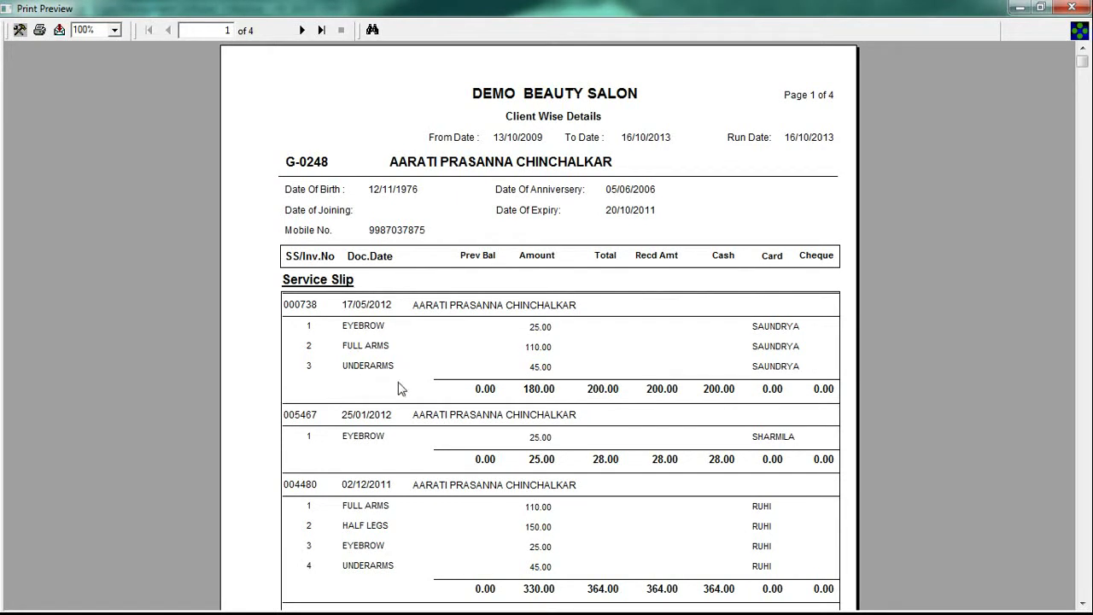
{"action": "left_click", "coordinate": [1073, 8]}
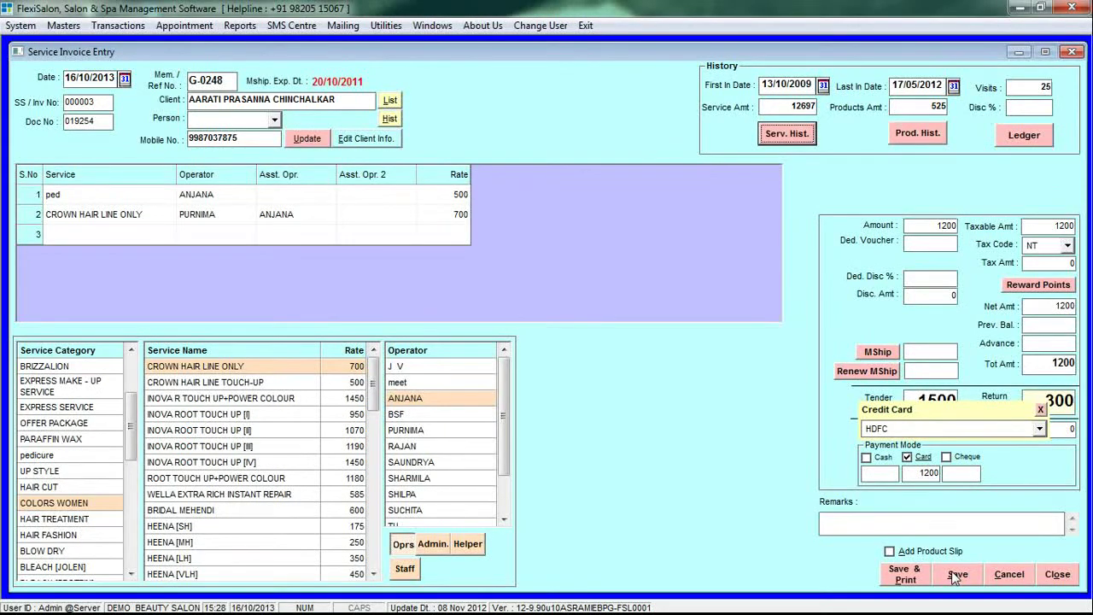
Save and print the service invoice, accepting the default incentive split and the proposed invoice number
{"action": "left_click", "coordinate": [906, 575]}
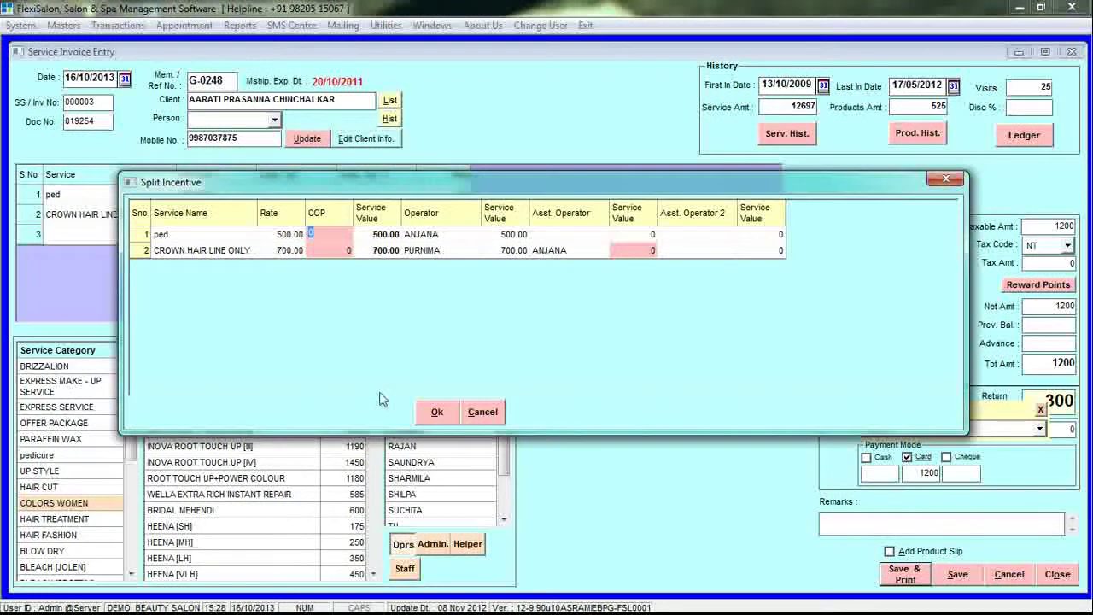
{"action": "left_click", "coordinate": [437, 414]}
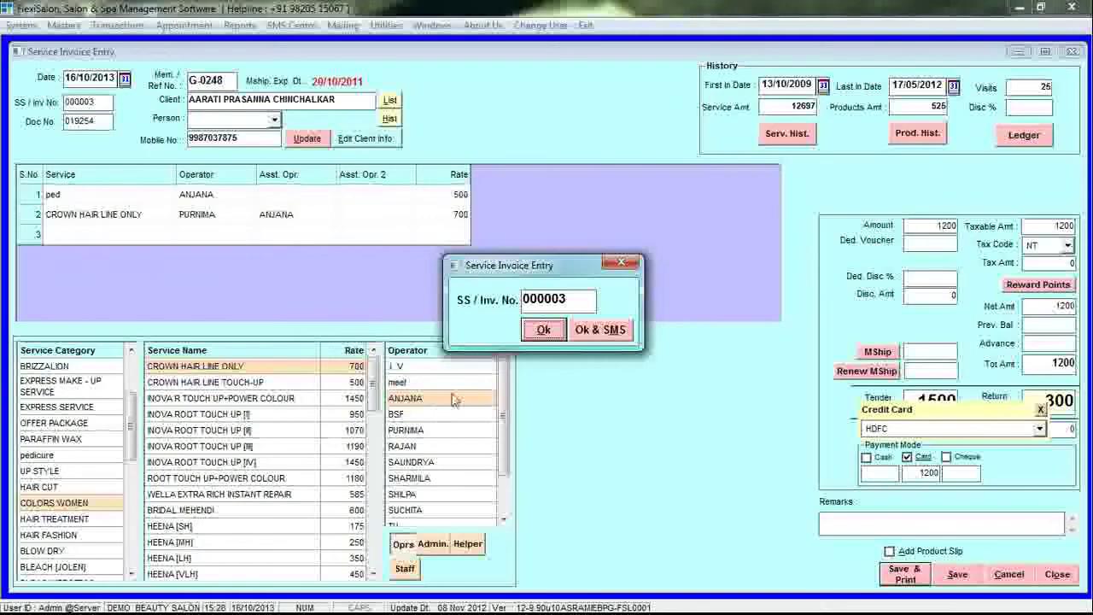
{"action": "left_click", "coordinate": [543, 329]}
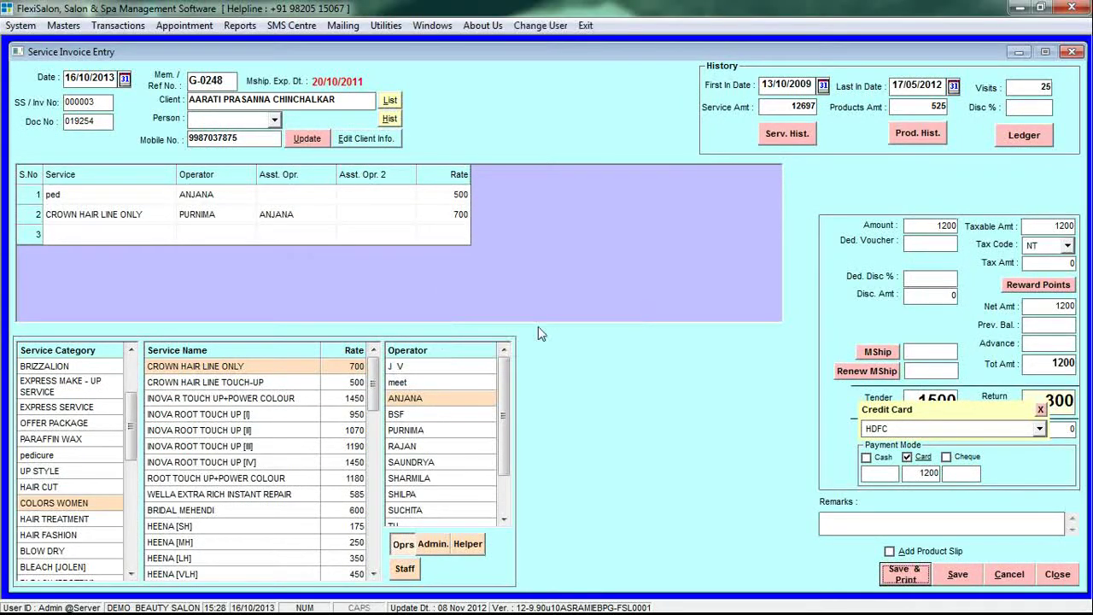